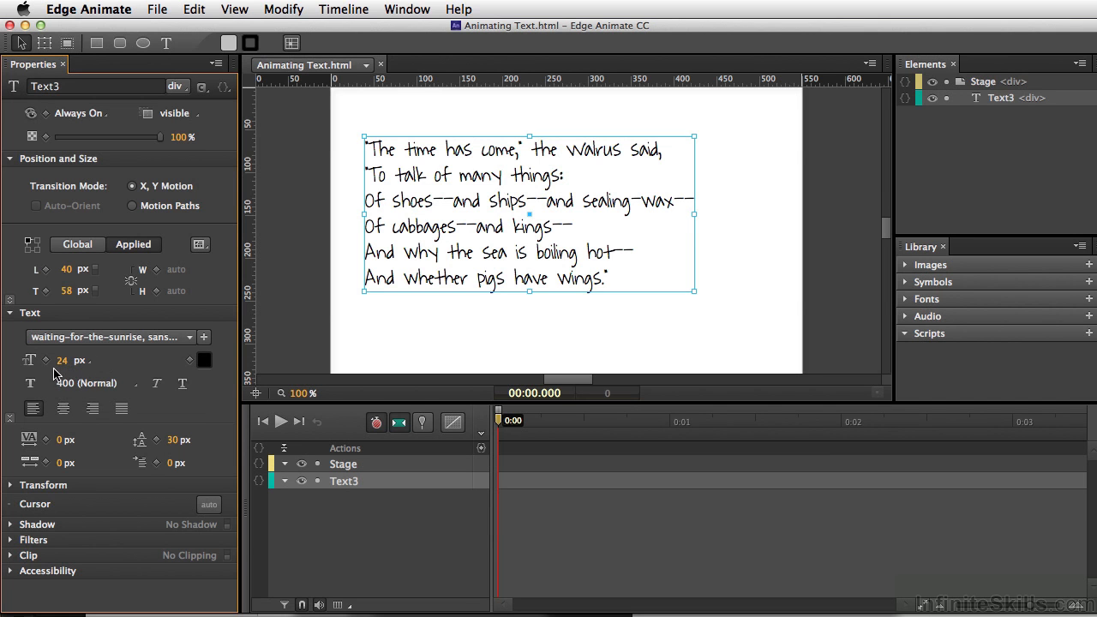
- Keyframe the poem's font size at 24 px at 0:00 and 32 px at 0:02, then play it back
click(46, 361)
drag(502, 431, 844, 439)
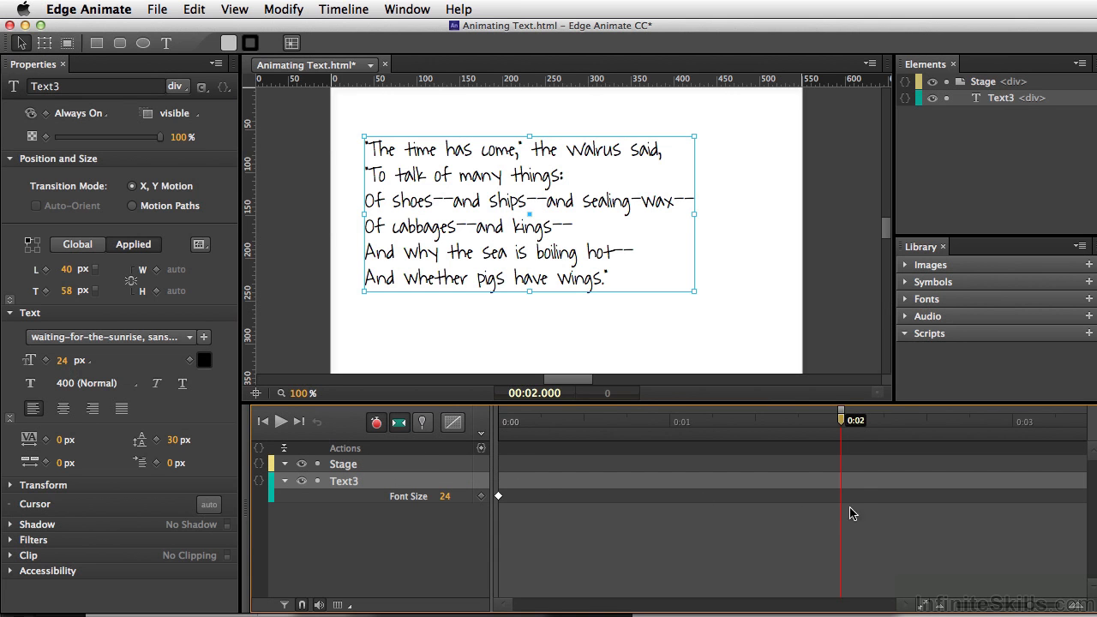
drag(63, 360, 72, 359)
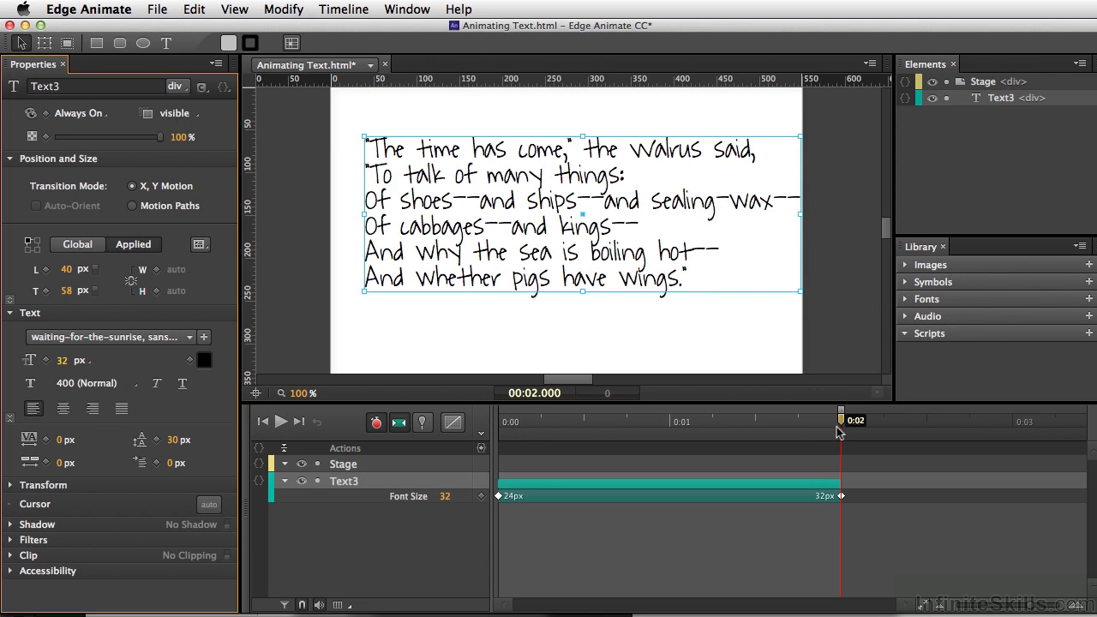
key(space)
drag(527, 421, 382, 413)
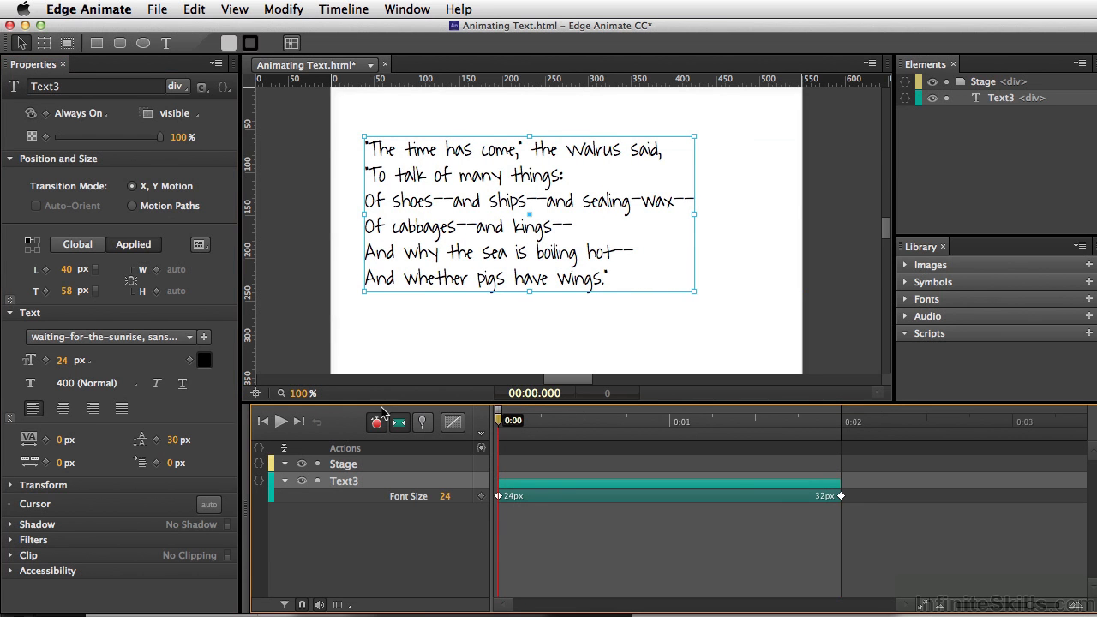
- Keyframe the poem's text colour black at 0:00 and red at 0:02, then play the change
click(190, 361)
drag(502, 438, 837, 453)
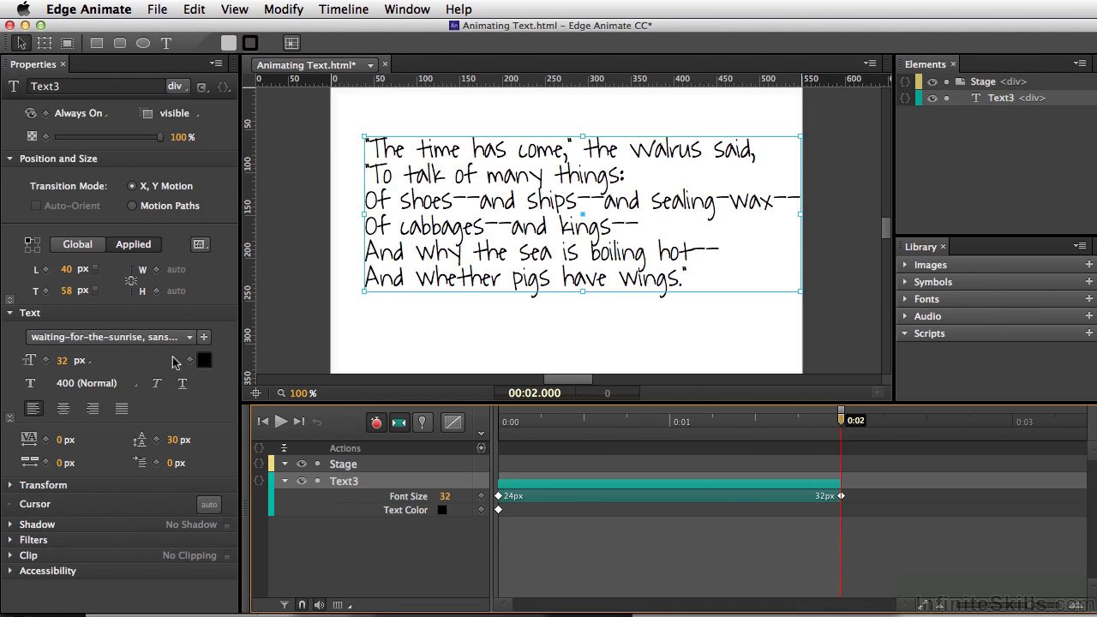
click(204, 360)
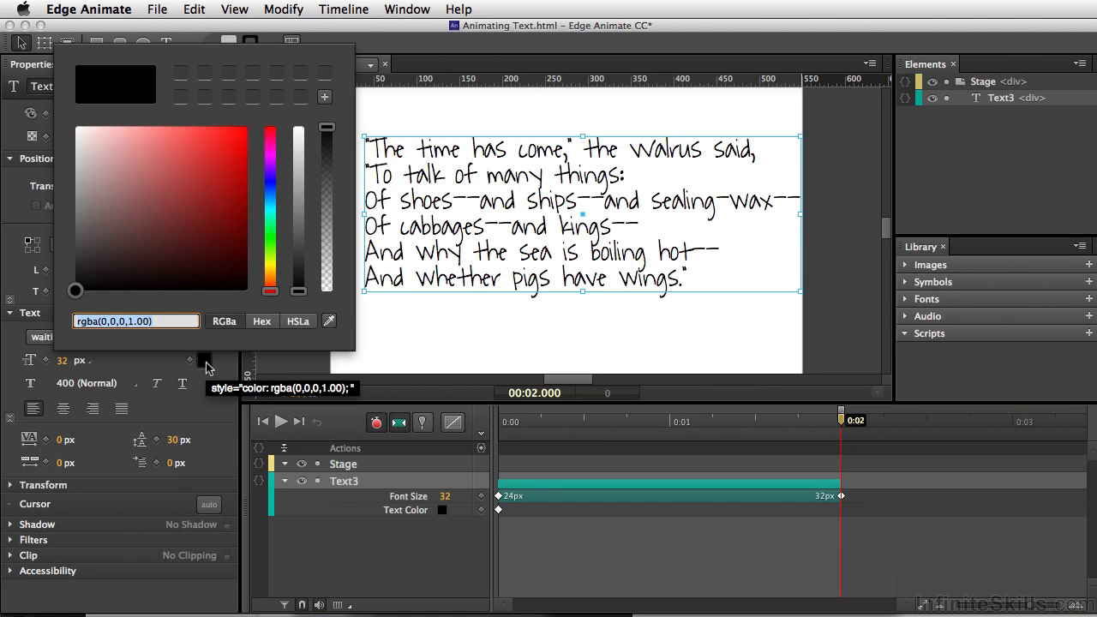
click(238, 135)
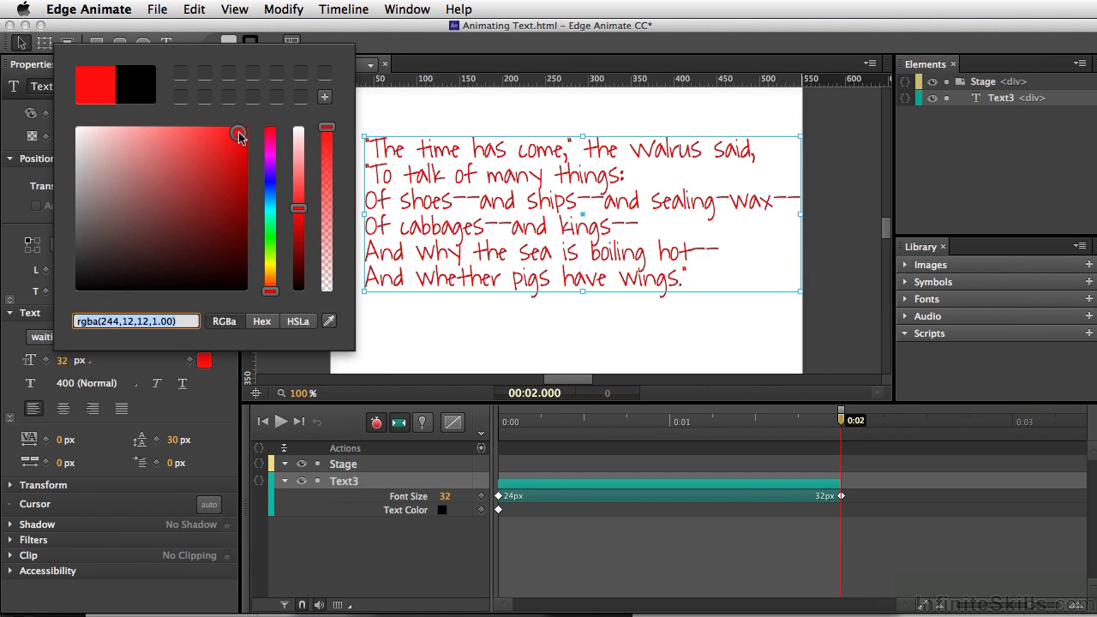
click(382, 327)
click(502, 422)
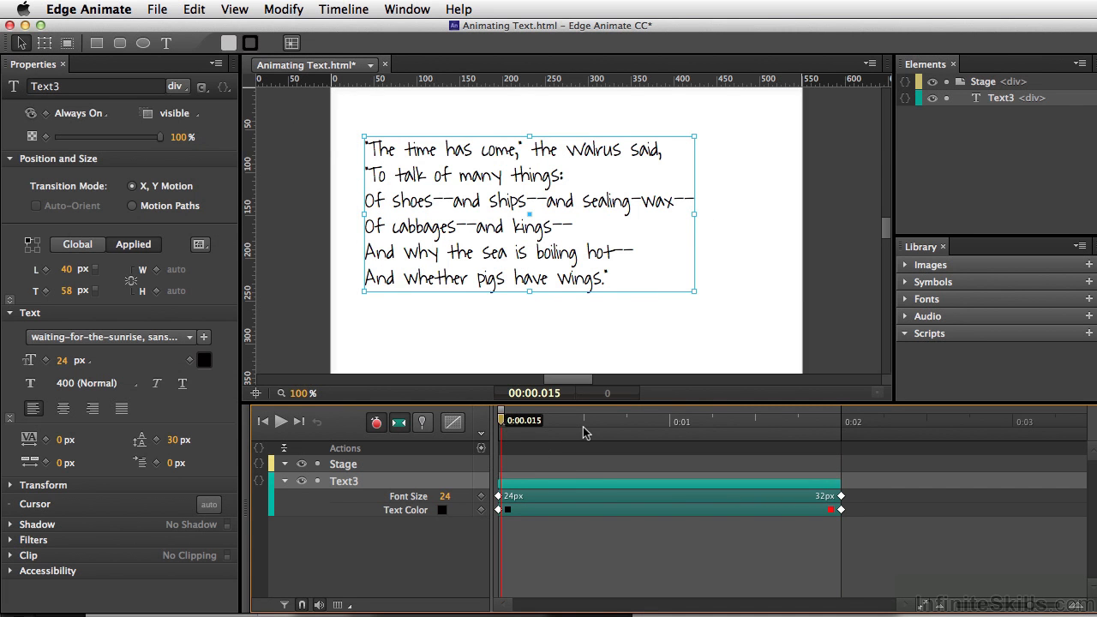
key(space)
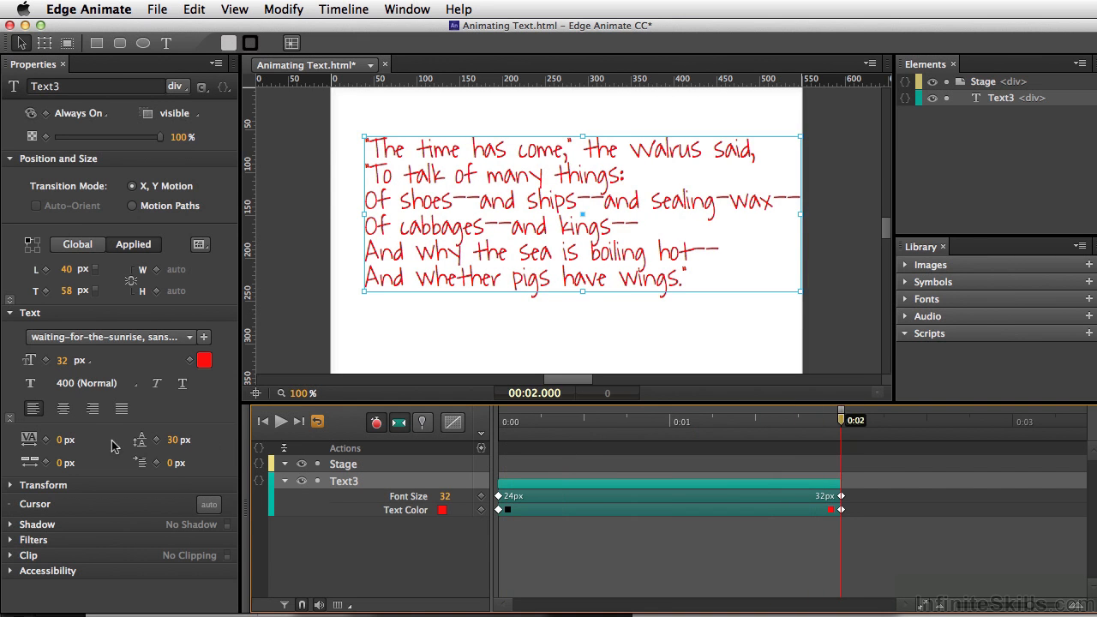
key(Home)
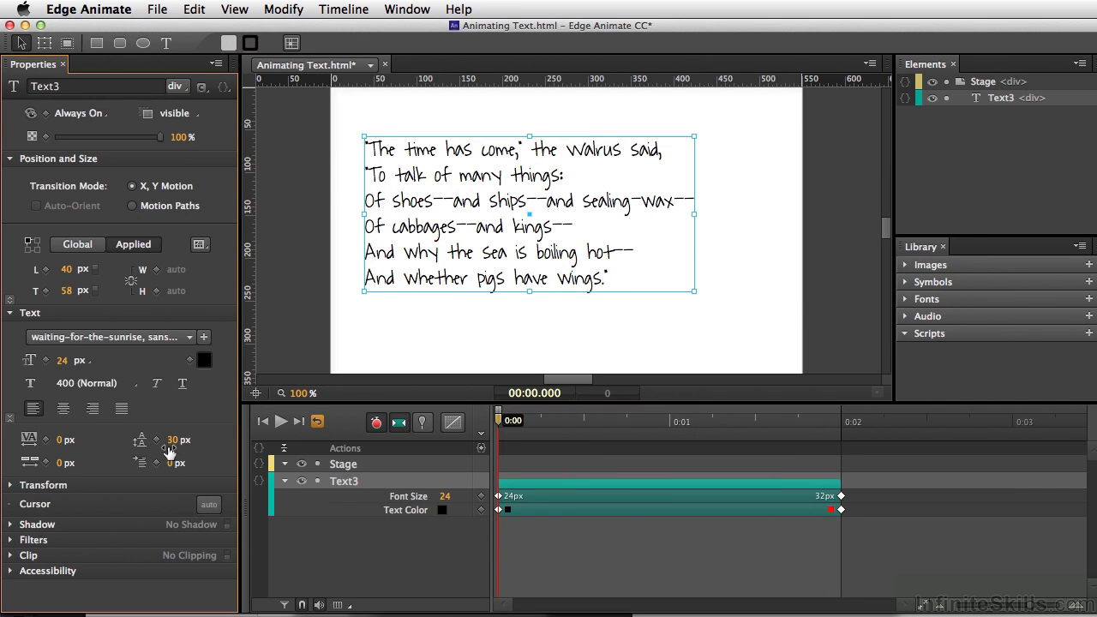
- Keyframe the poem's line height at 30 px at 0:00 and 42 px at 0:02
click(156, 439)
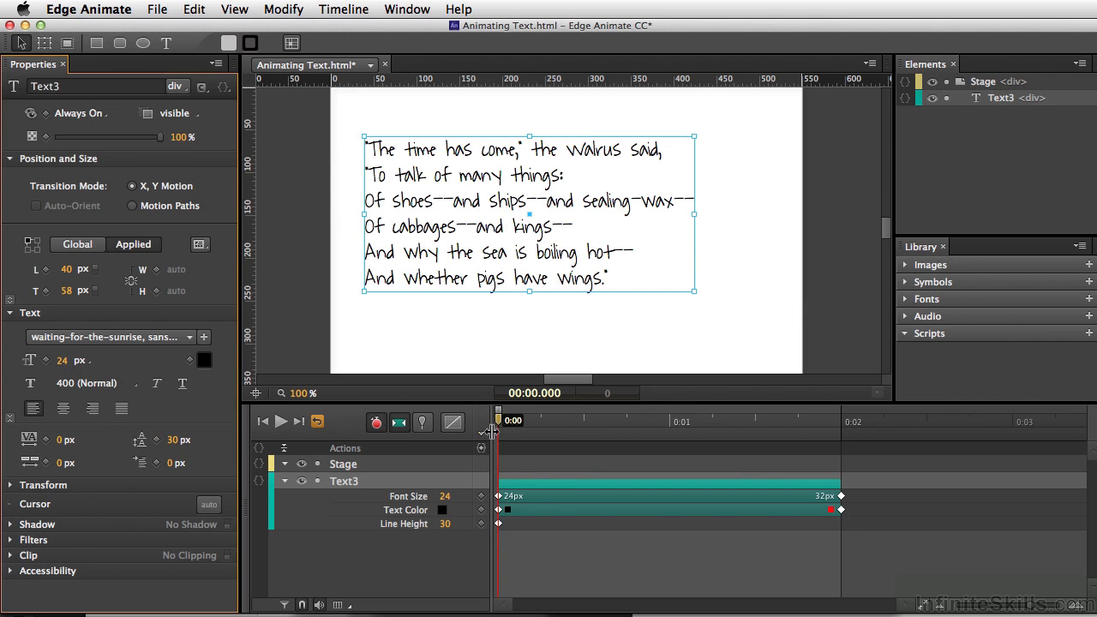
drag(495, 425, 841, 454)
drag(176, 443, 184, 442)
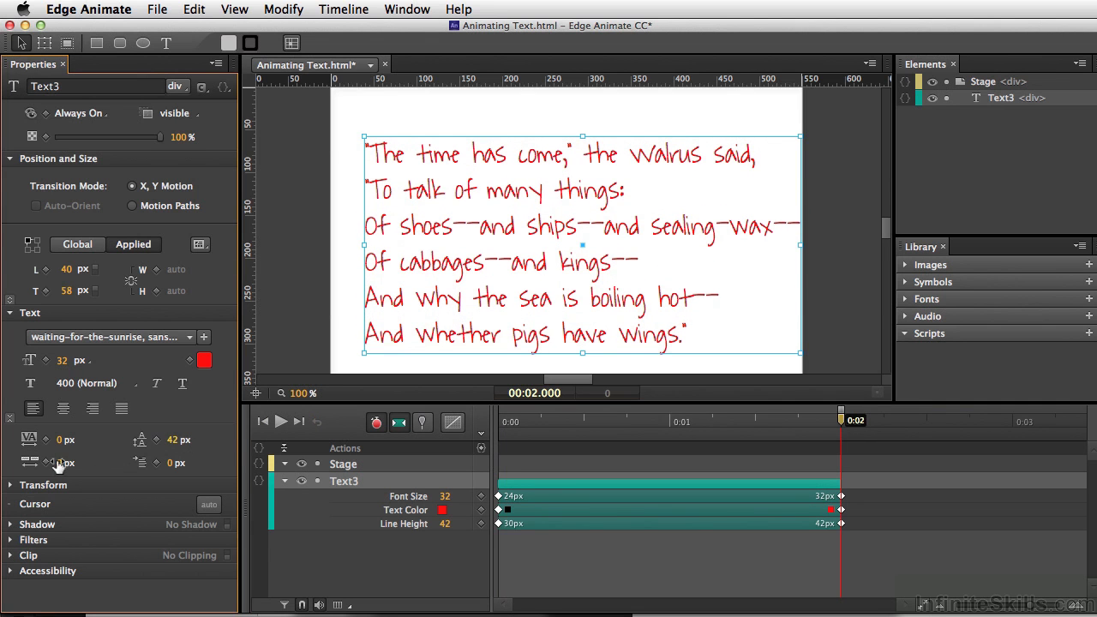
drag(524, 425, 495, 424)
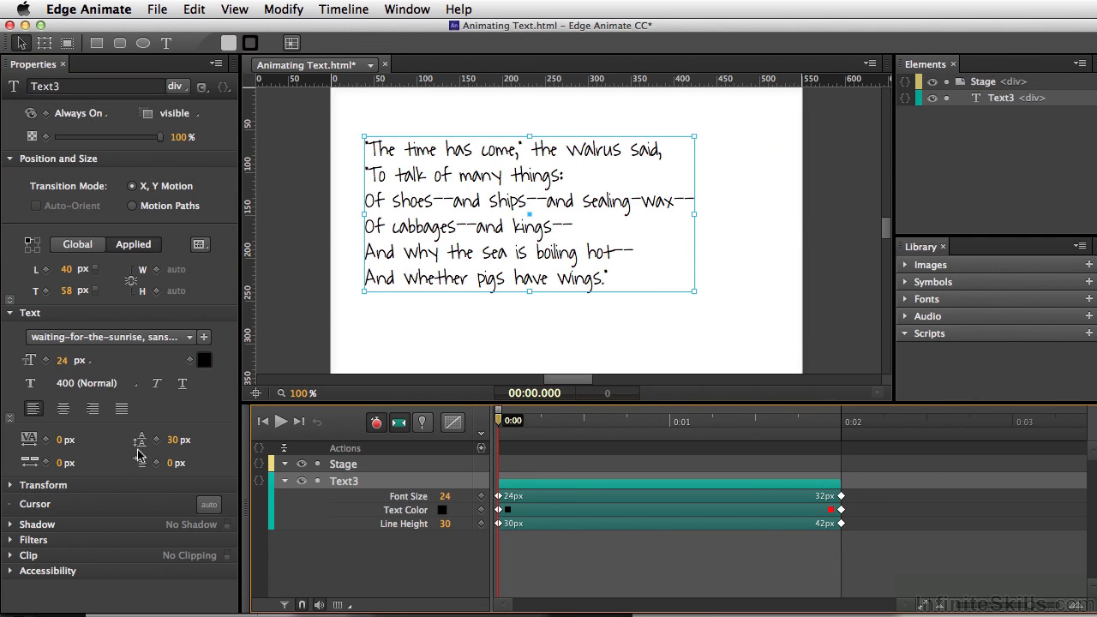
- Keyframe the poem's letter spacing at 0 px at 0:00 and 4 px at 0:02
click(46, 438)
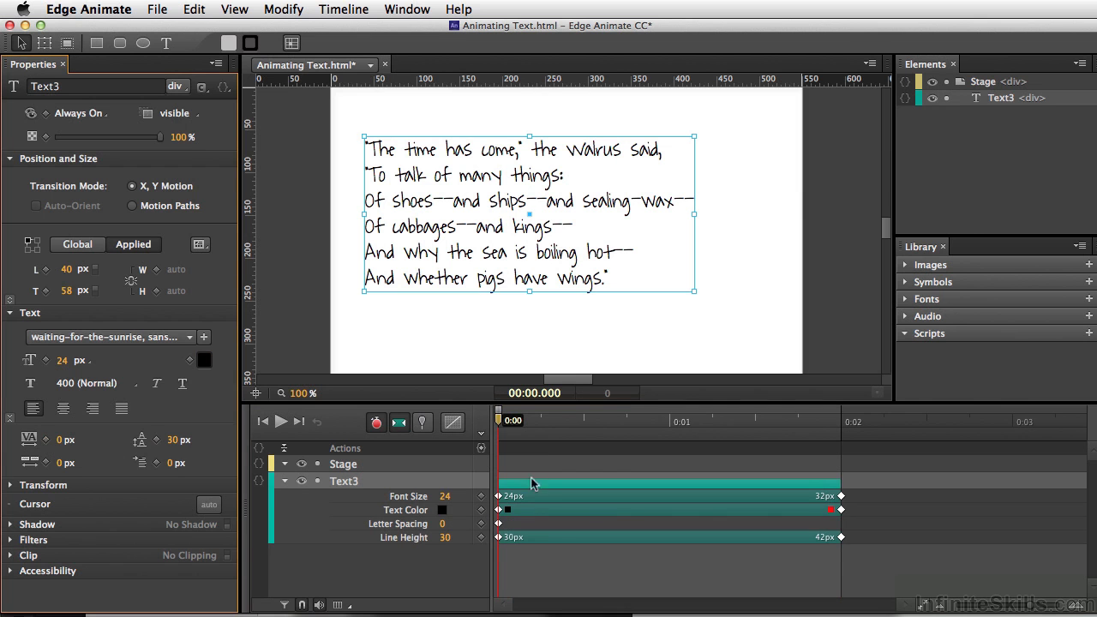
drag(503, 426, 844, 468)
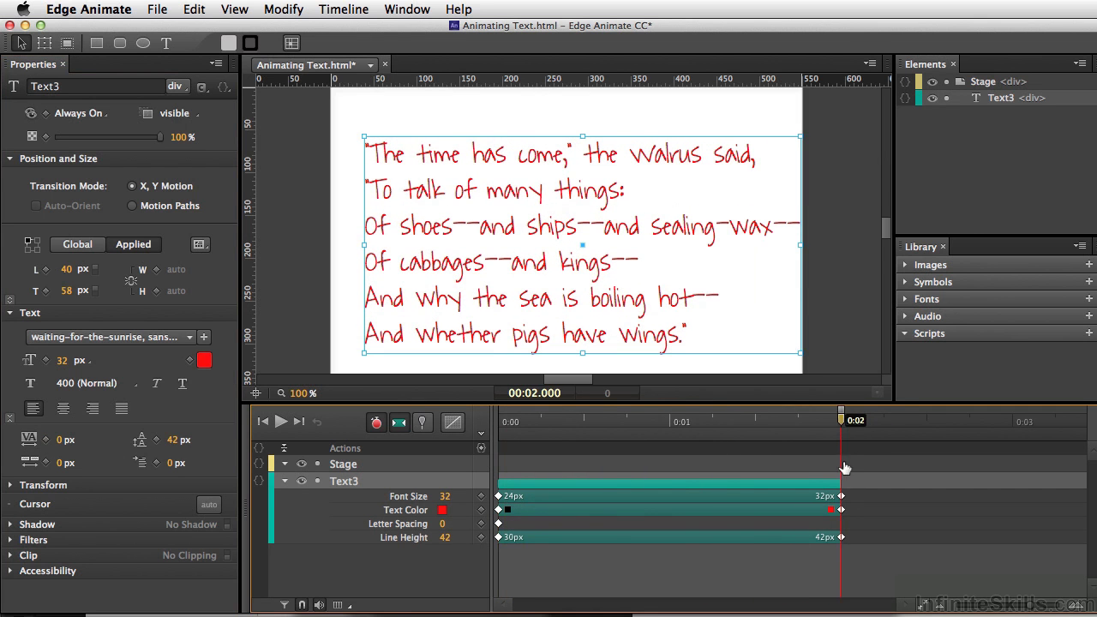
drag(66, 440, 73, 440)
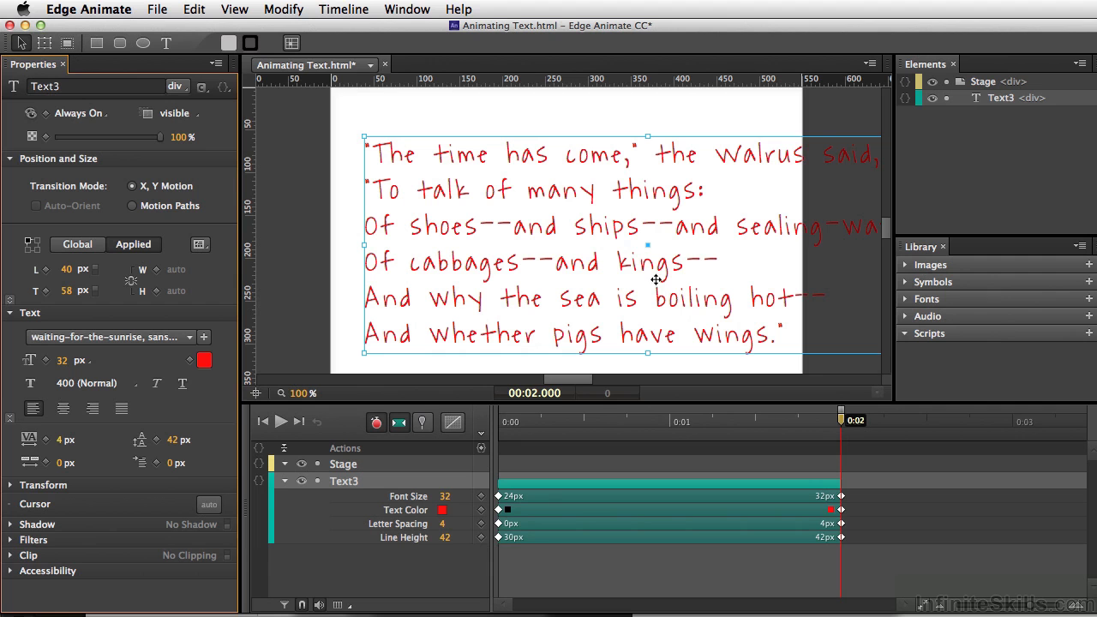
- Preview the four-property animation in the browser and return to Edge Animate
click(583, 226)
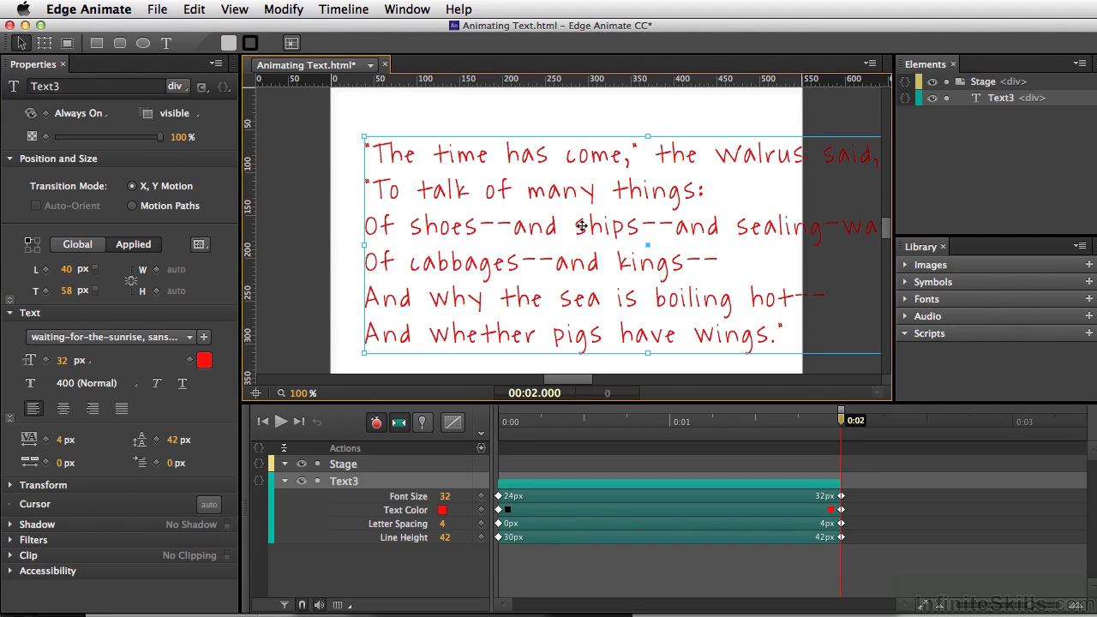
key(super+Return)
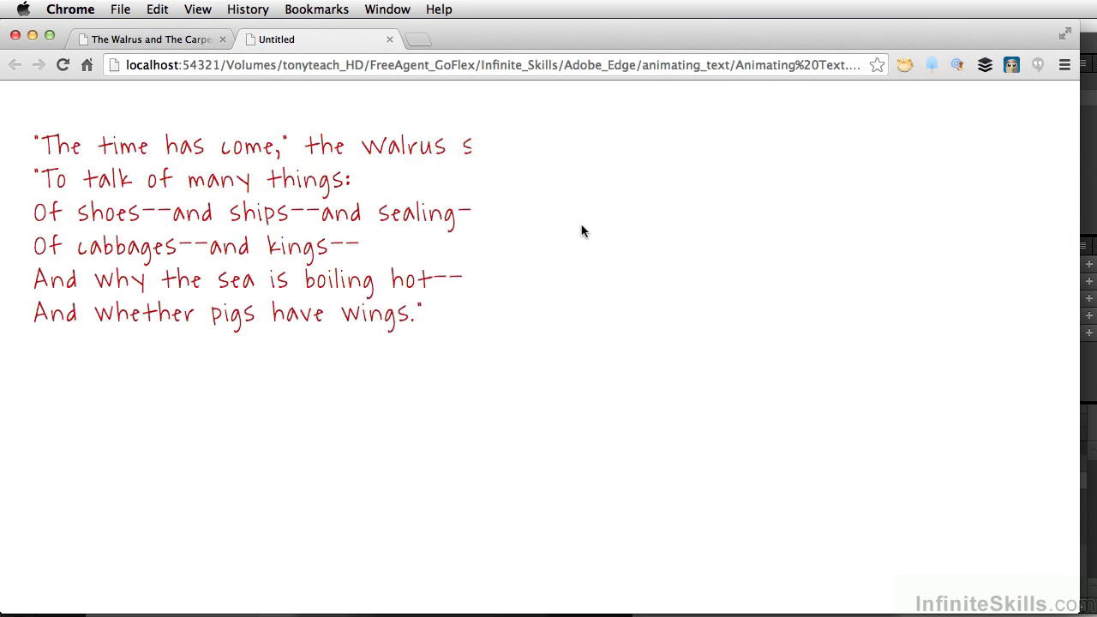
key(super+Tab)
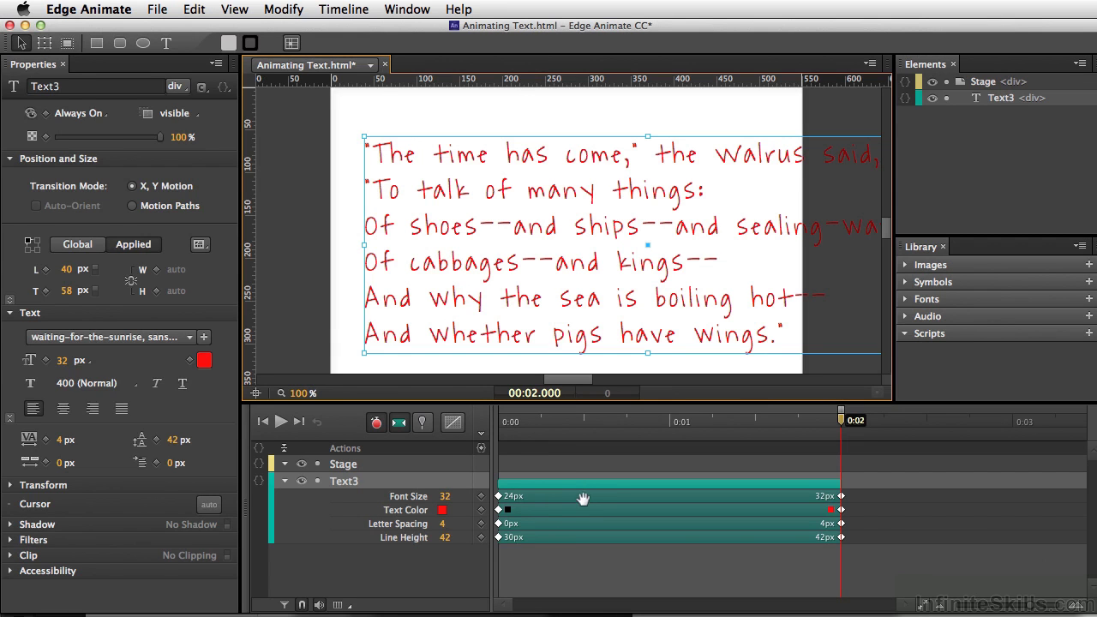
- Move Text3's four ending keyframes from 0:02 to 0:01
click(592, 464)
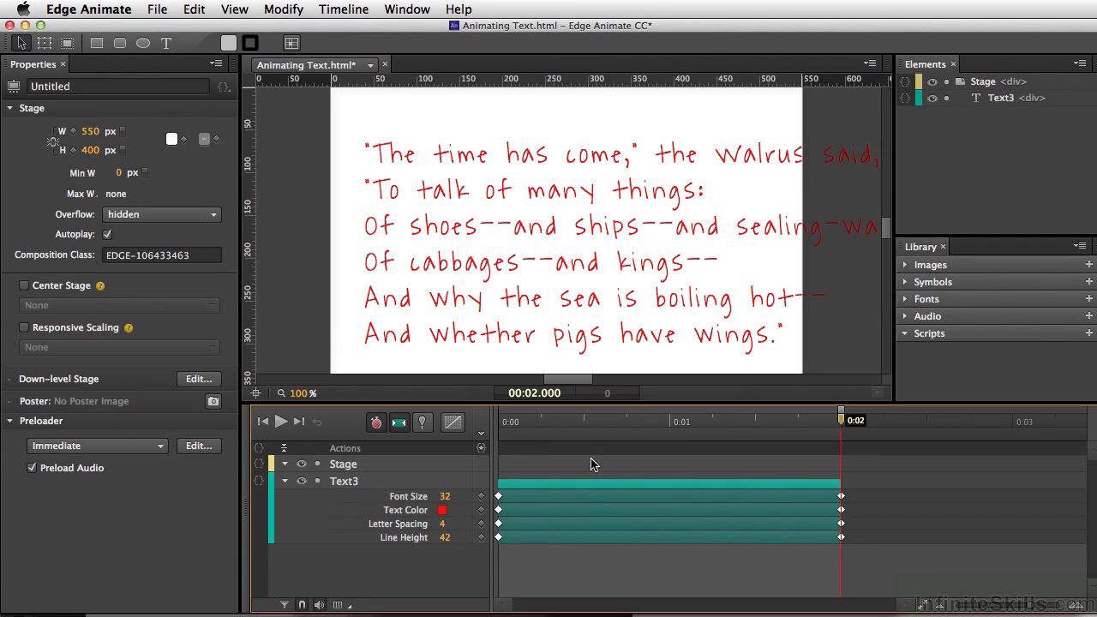
drag(867, 464, 830, 566)
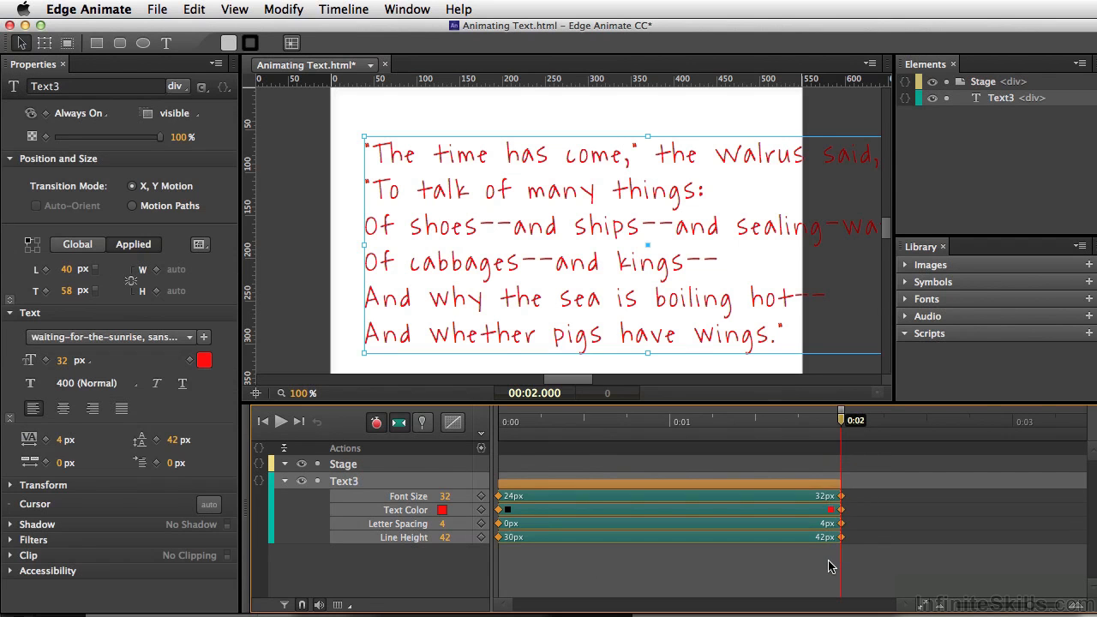
drag(833, 496, 669, 497)
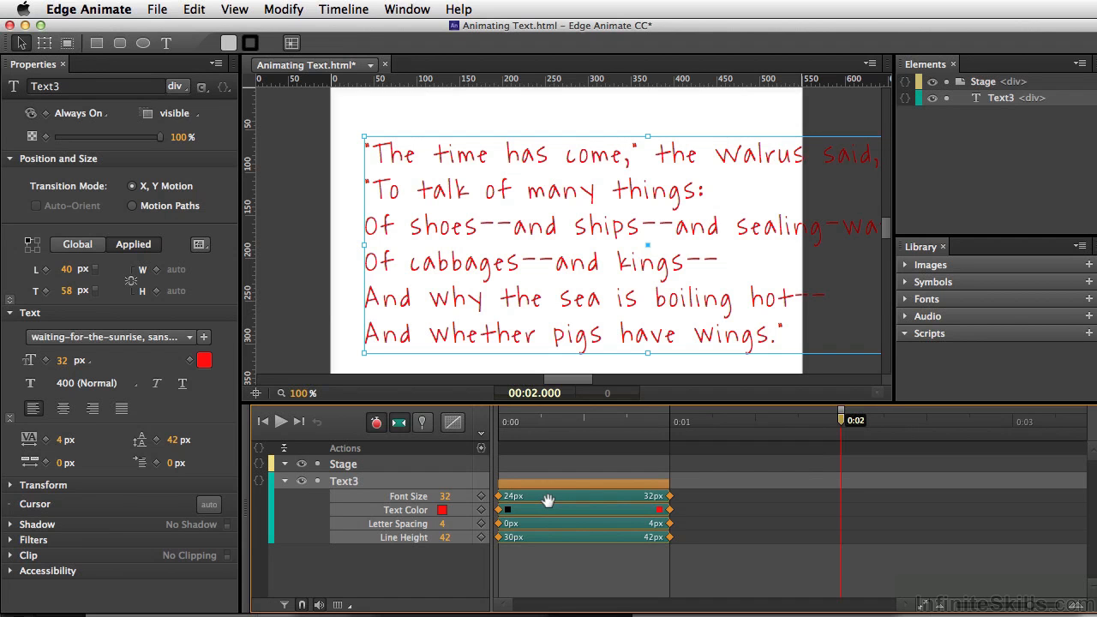
- Apply Ease Out Quart easing to the poem's transitions and preview it in the browser
click(452, 423)
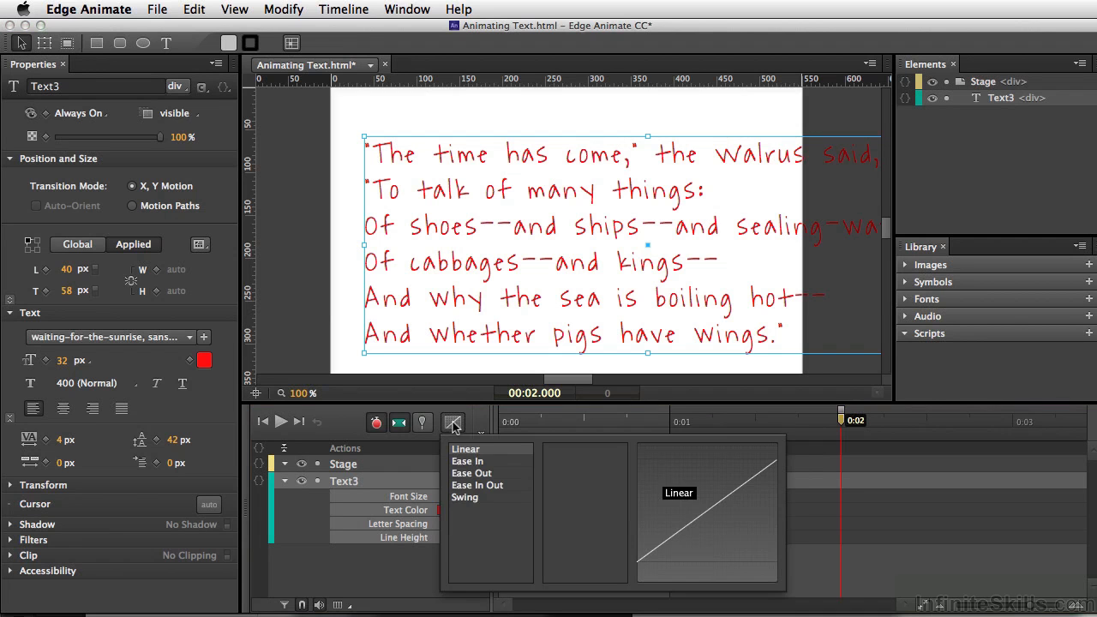
click(489, 477)
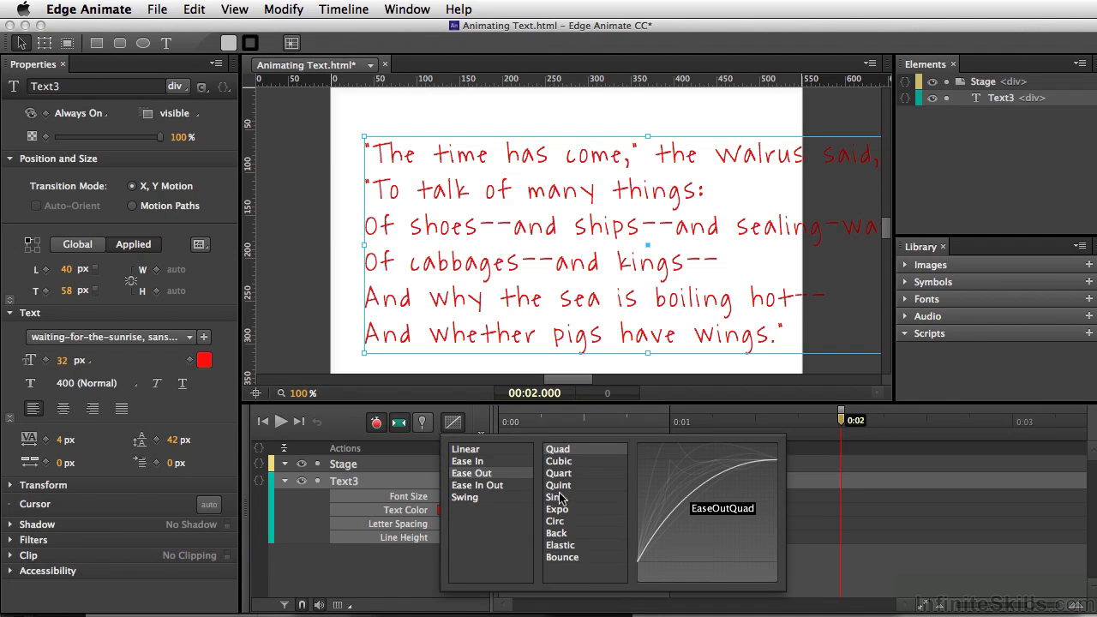
click(596, 475)
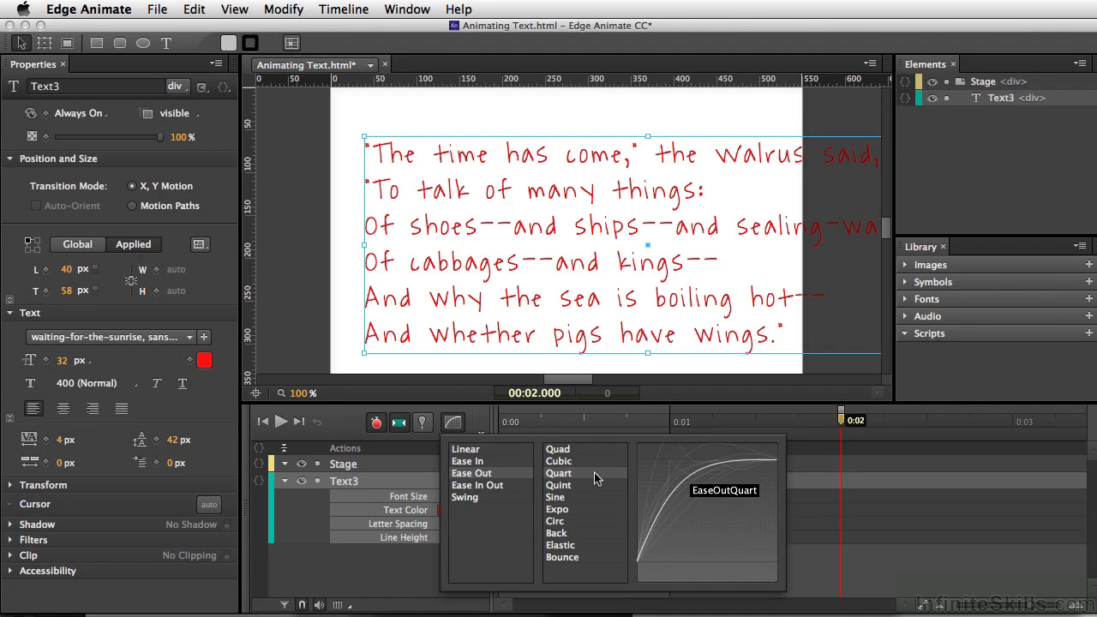
click(383, 566)
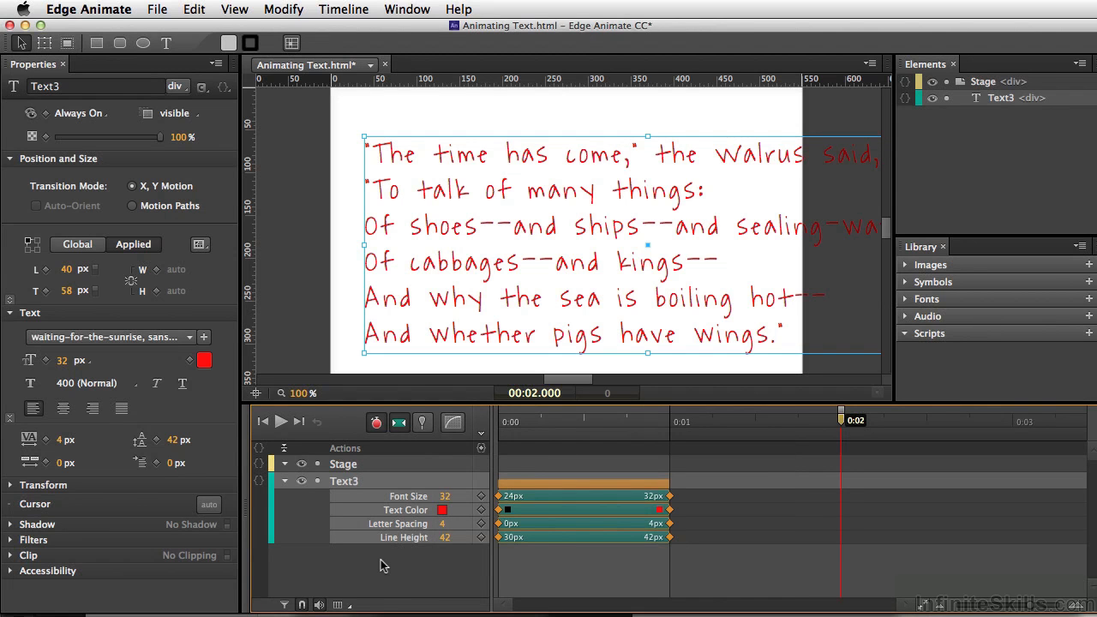
key(super+Return)
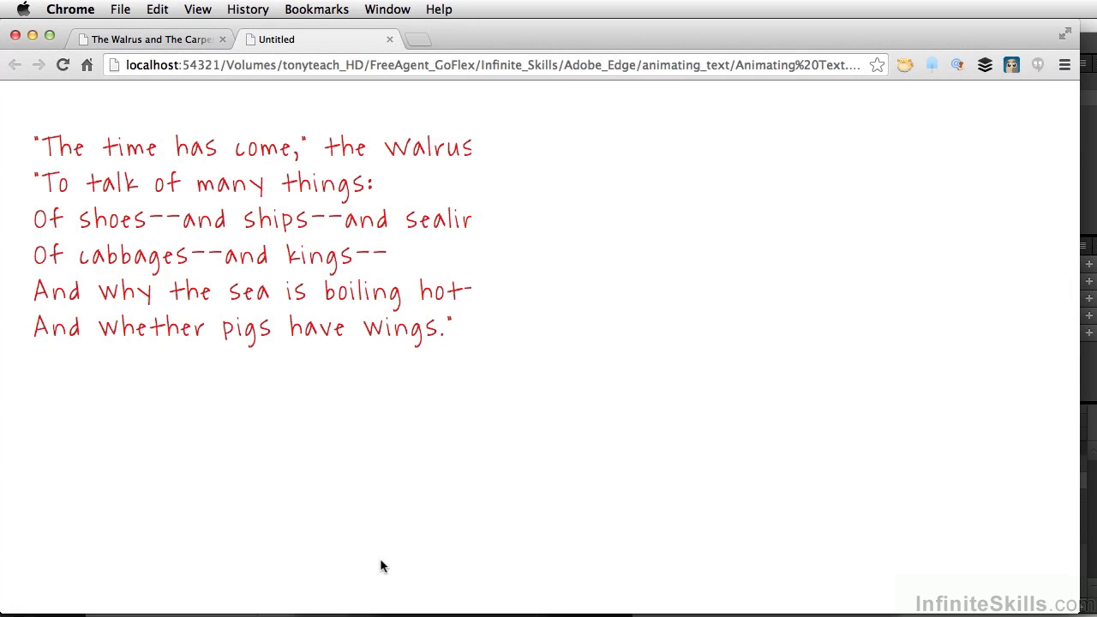
- Reload the Chrome preview to replay the eased poem animation
key(super+r)
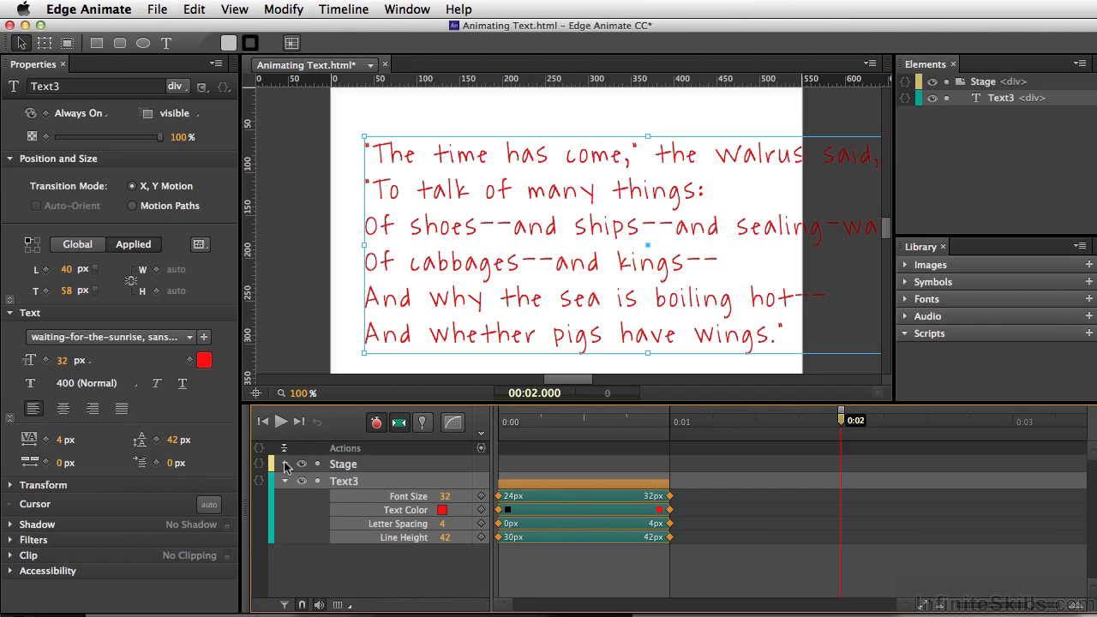
- Lower the poem's opening font size keyframe at 0:00 to 13 px
click(286, 463)
drag(508, 425, 499, 425)
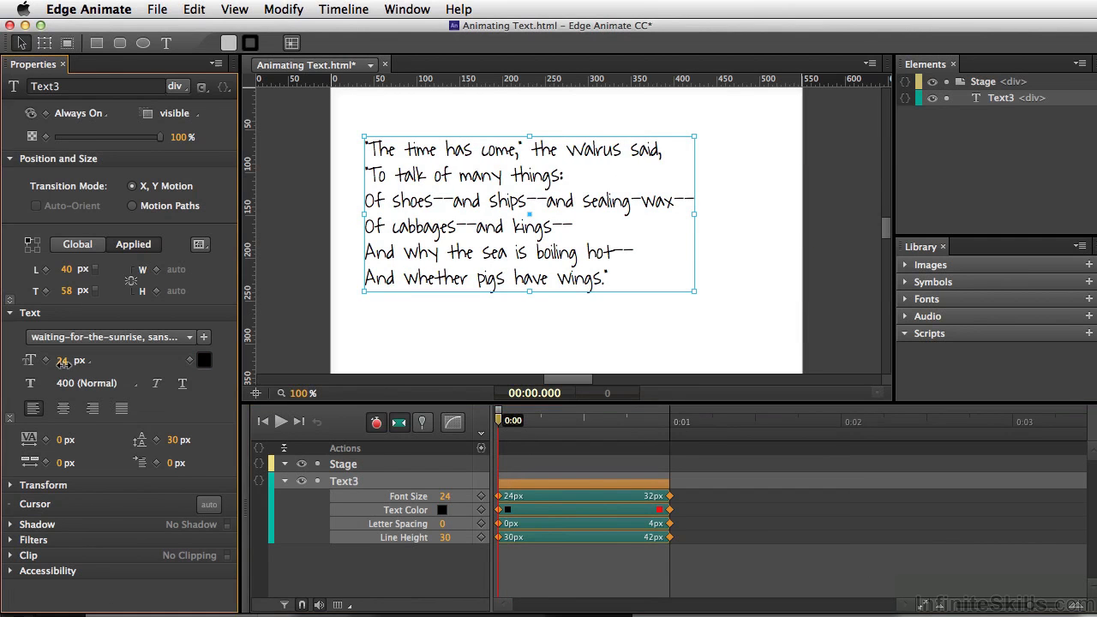
drag(62, 360, 49, 362)
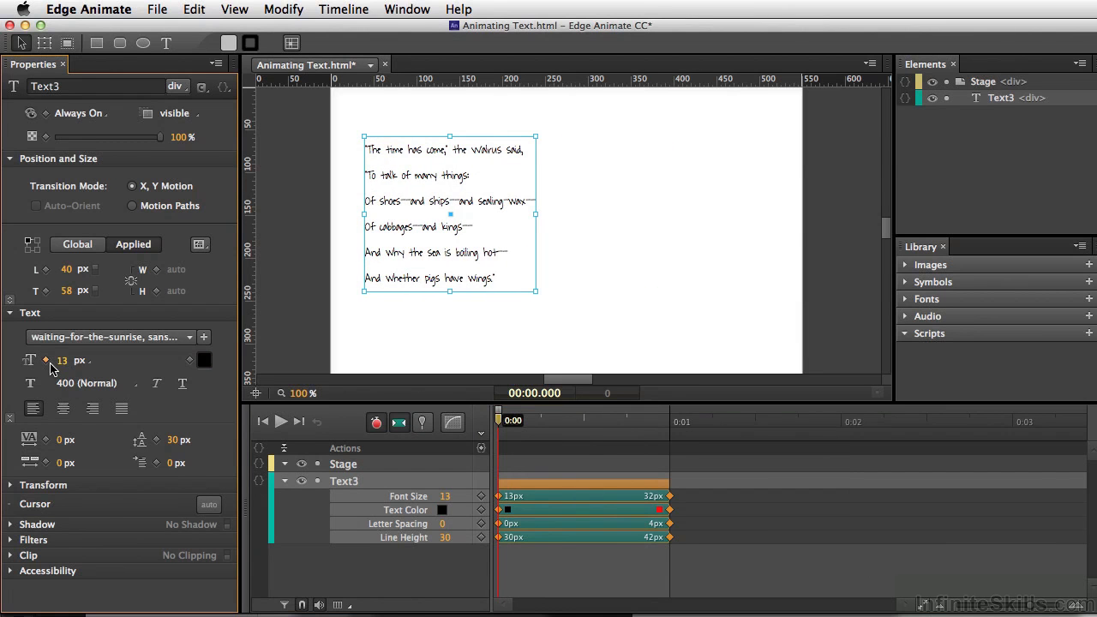
- Preview the animation in Chrome, with the poem growing from 13 px to red 32 px
key(super+Return)
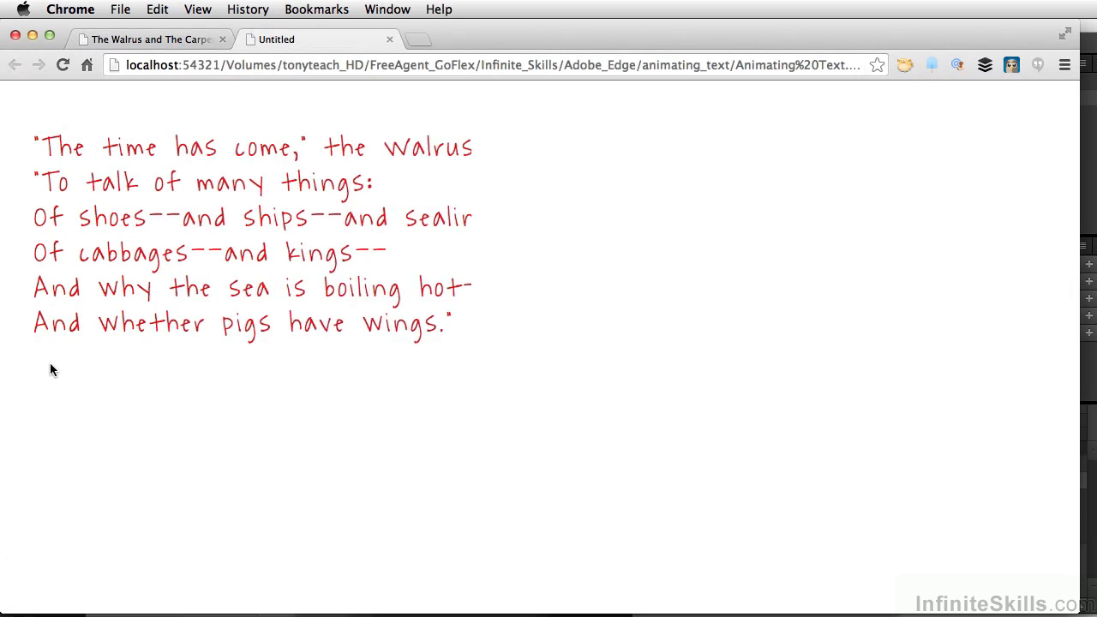